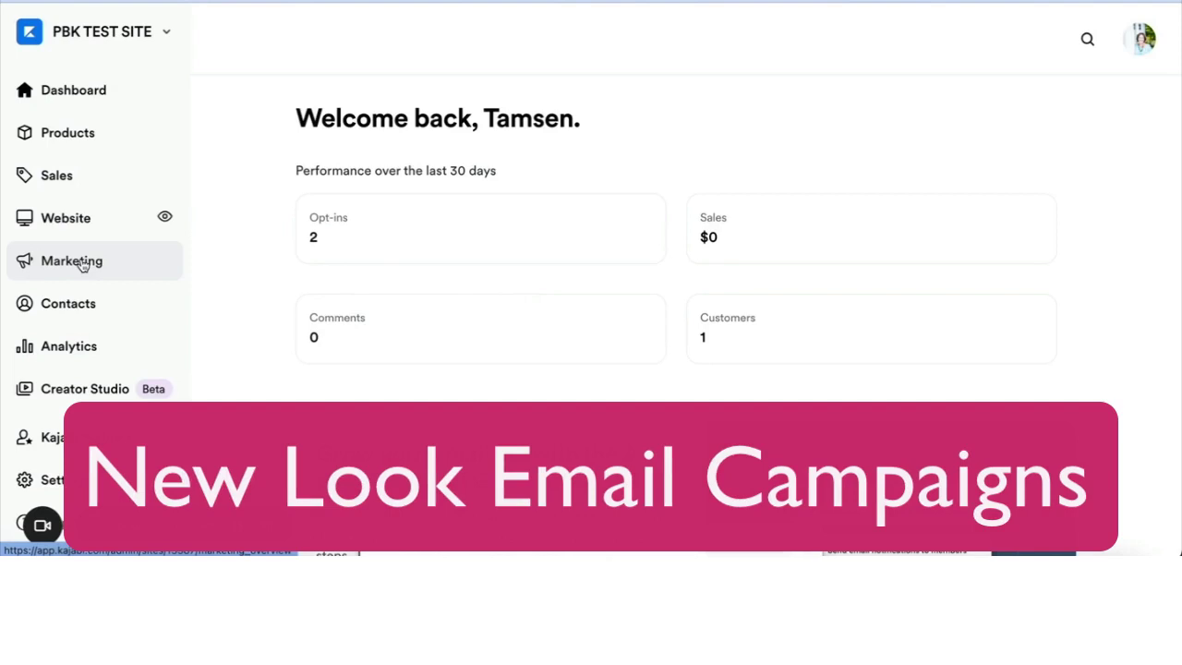
Step: Switch to the Notion page KAJABI EMAIL CAMPAIGNS and examine the Scheduled Status entries in the Status Overview Table
key(alt+Tab)
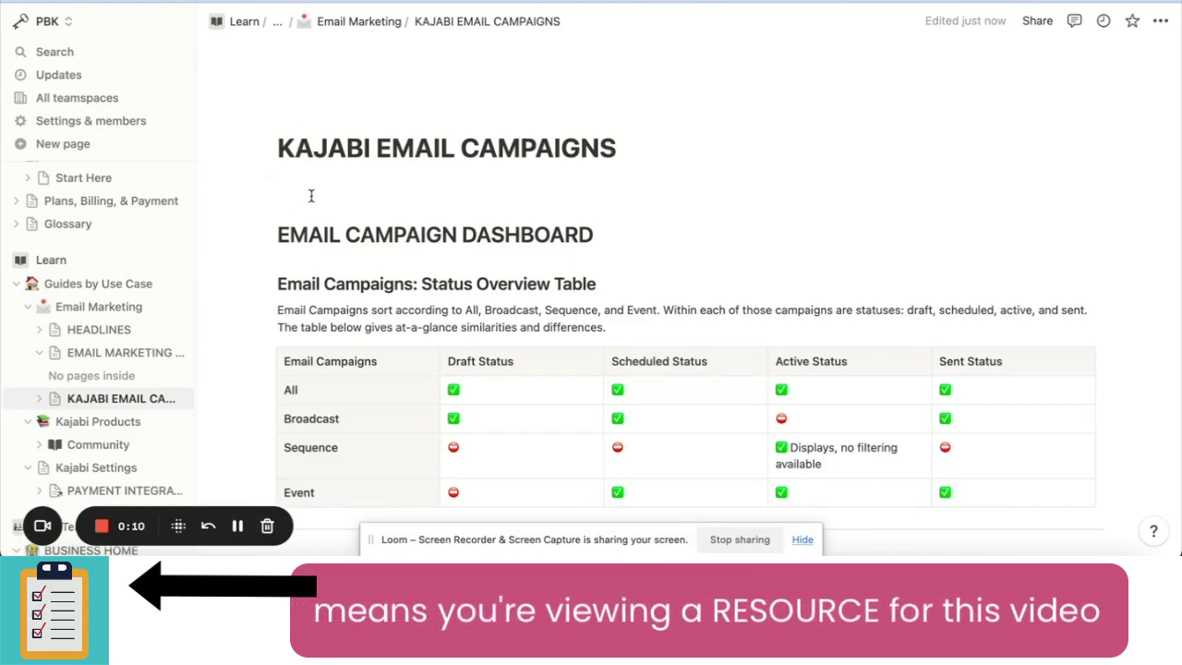
scroll(311, 195, down, 2)
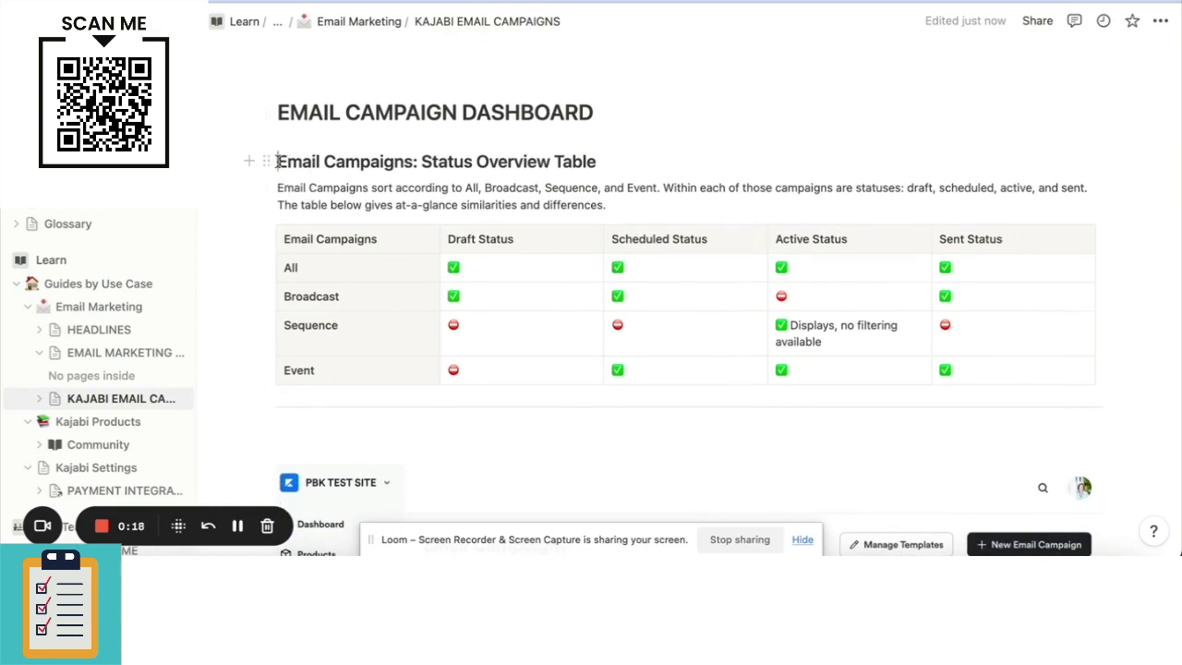
click(277, 162)
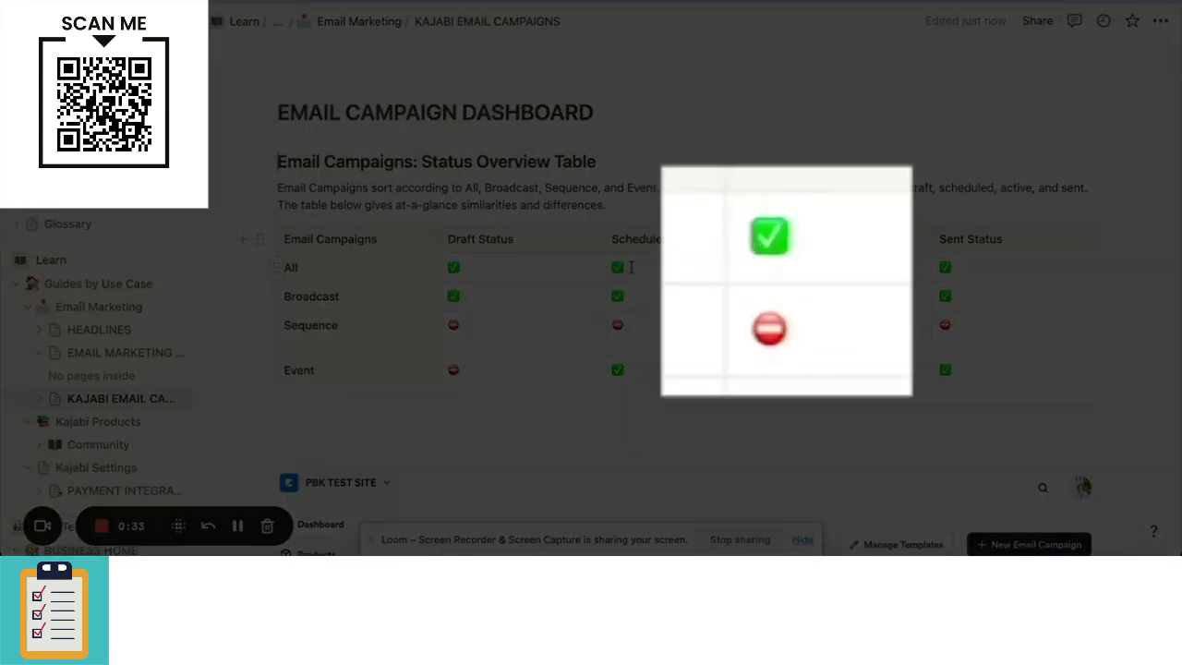
click(624, 269)
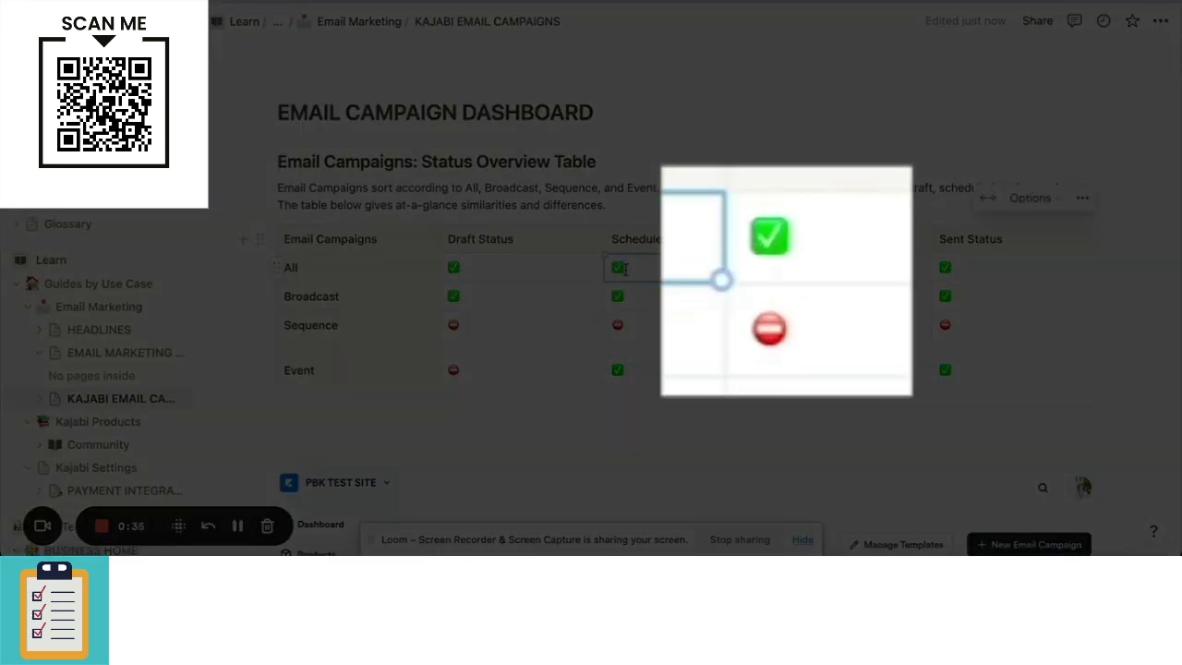
click(626, 325)
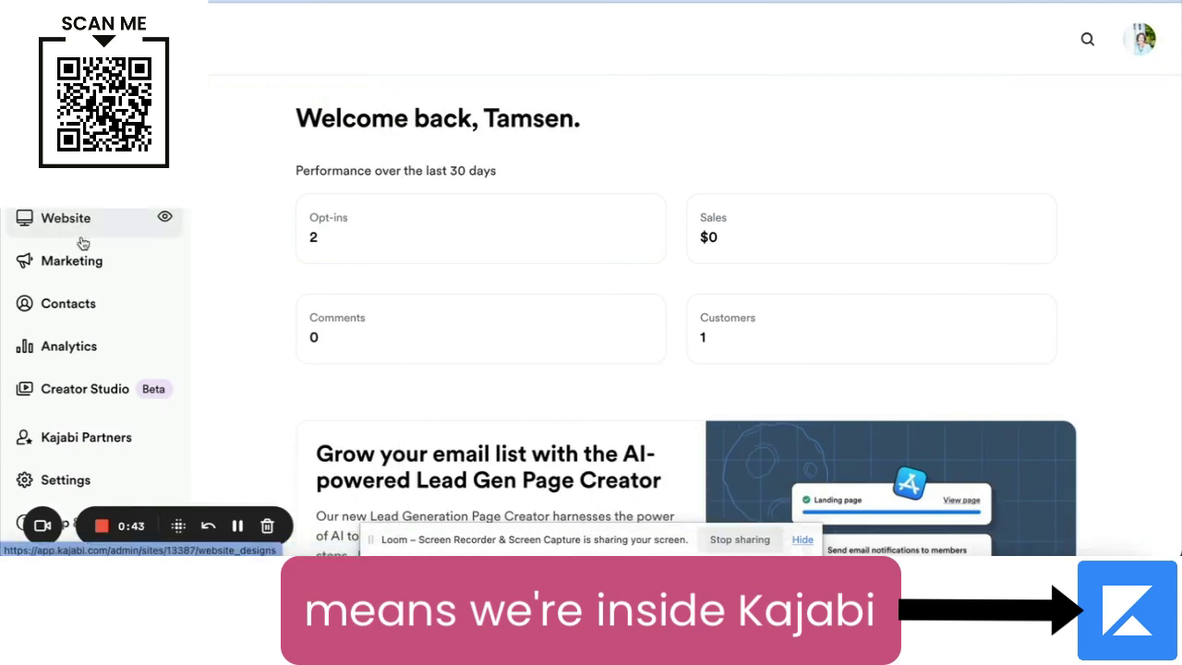
Step: Open the Email Campaigns page of the Marketing section in Kajabi
click(78, 262)
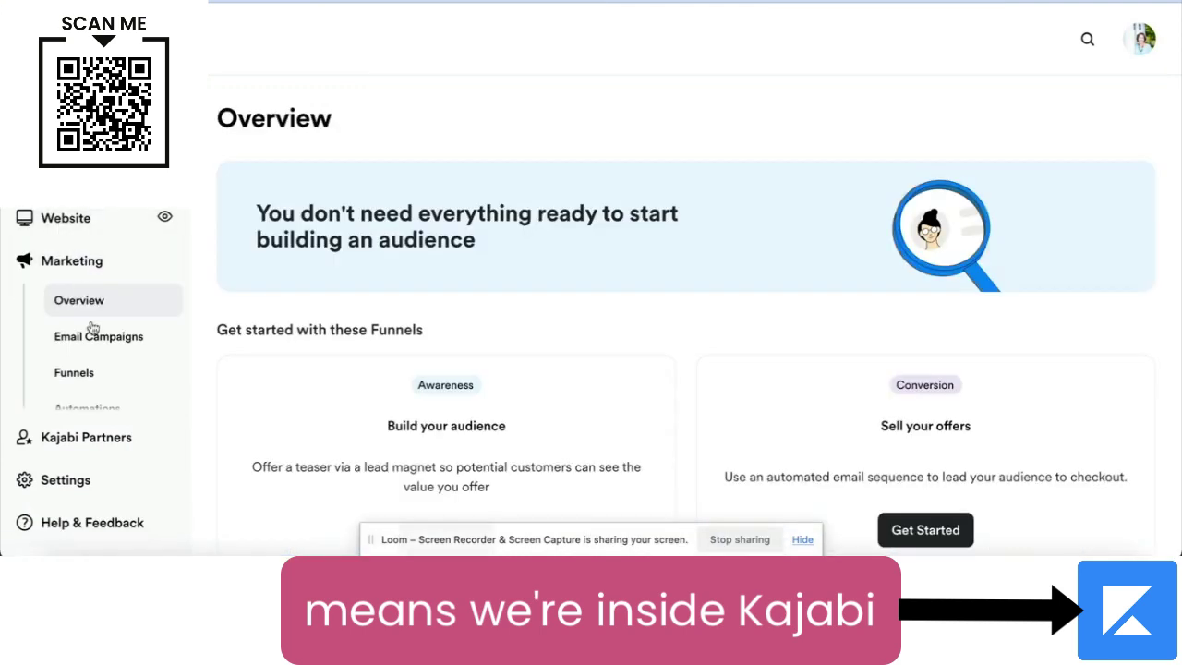
click(79, 344)
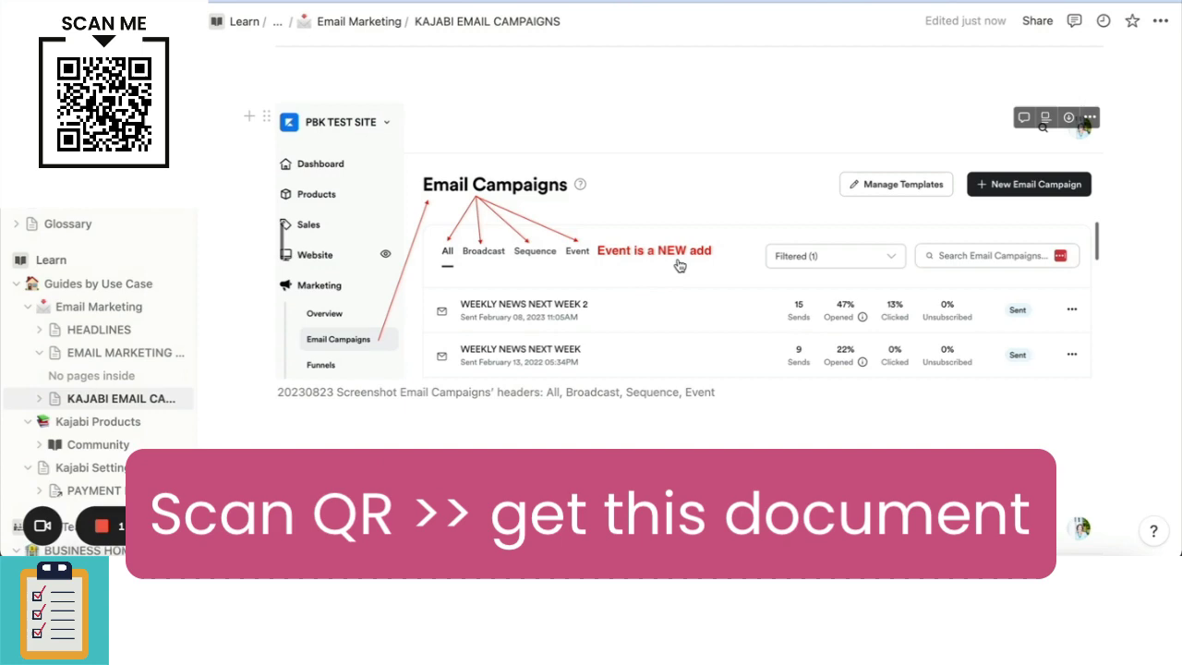
Step: Review the Notion guide's annotated screenshots of the status filters for All, Broadcast, Sequence and Event email campaigns
scroll(679, 265, down, 5)
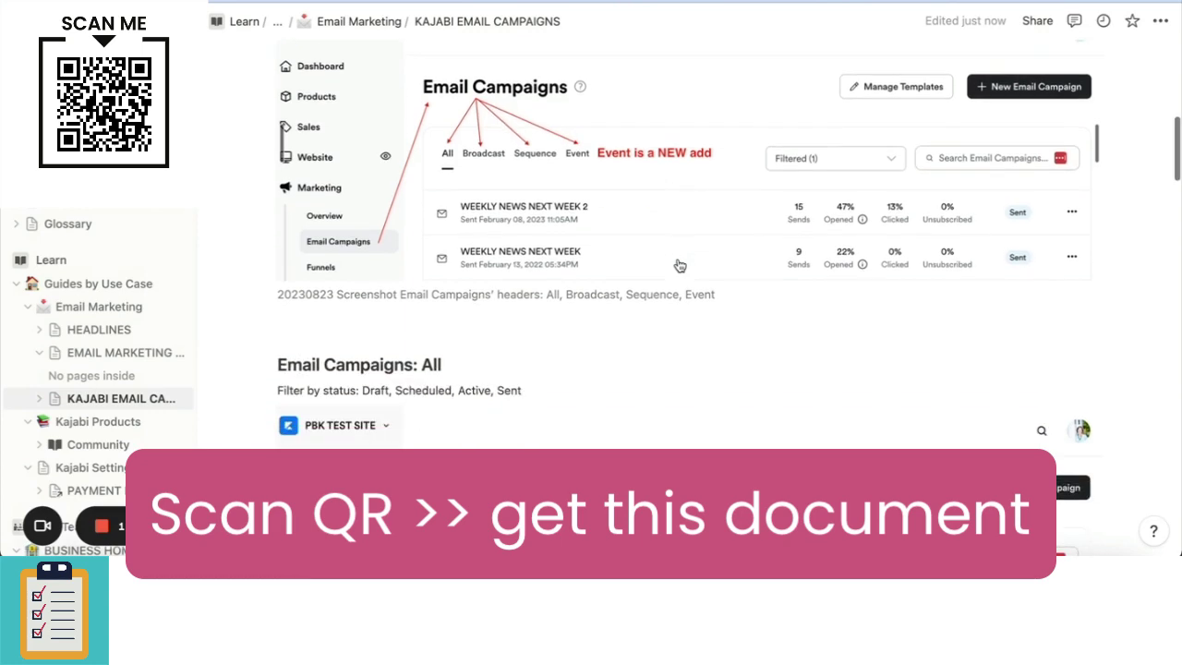
scroll(678, 260, down, 4)
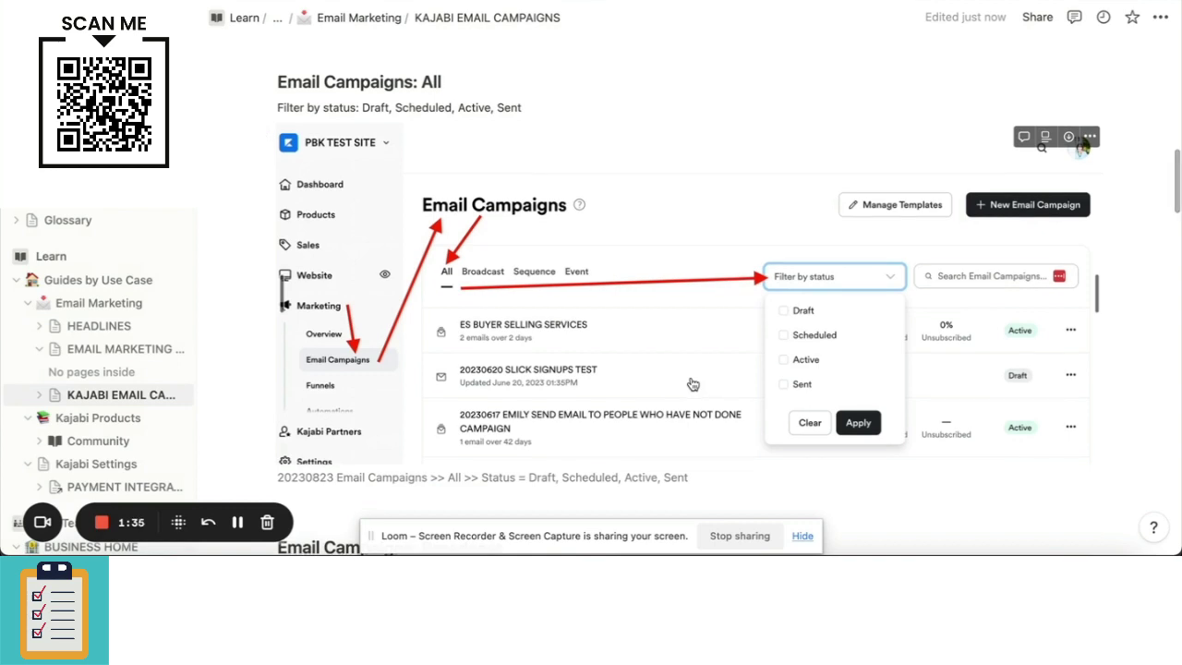
scroll(692, 385, down, 5)
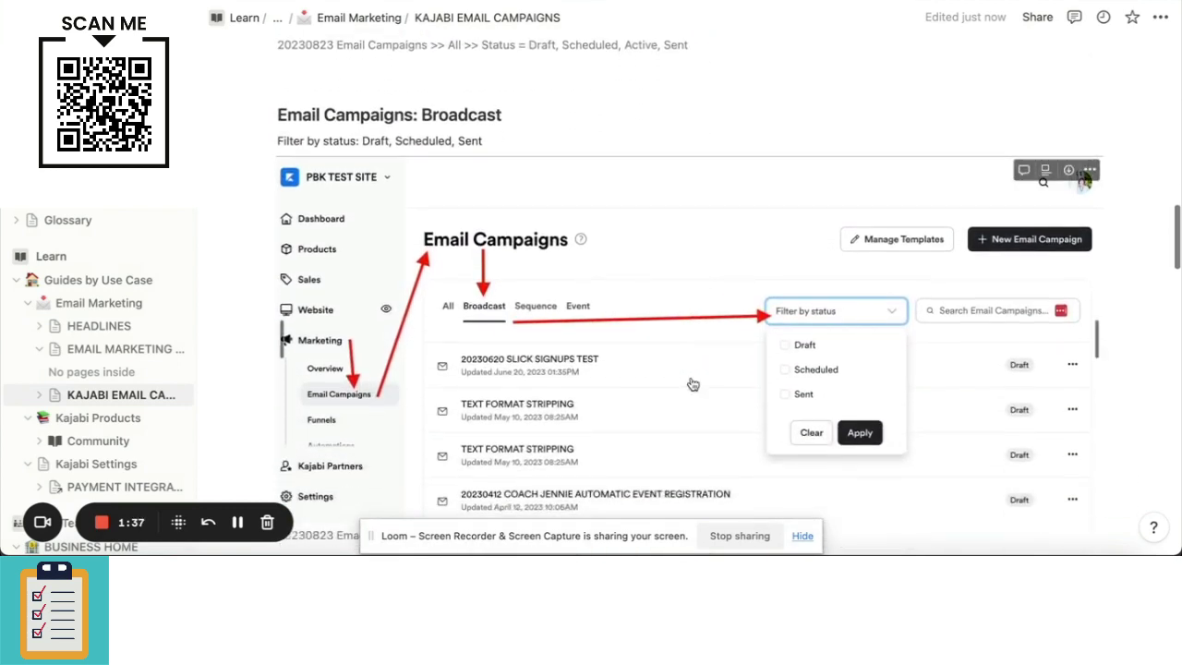
scroll(692, 384, down, 1)
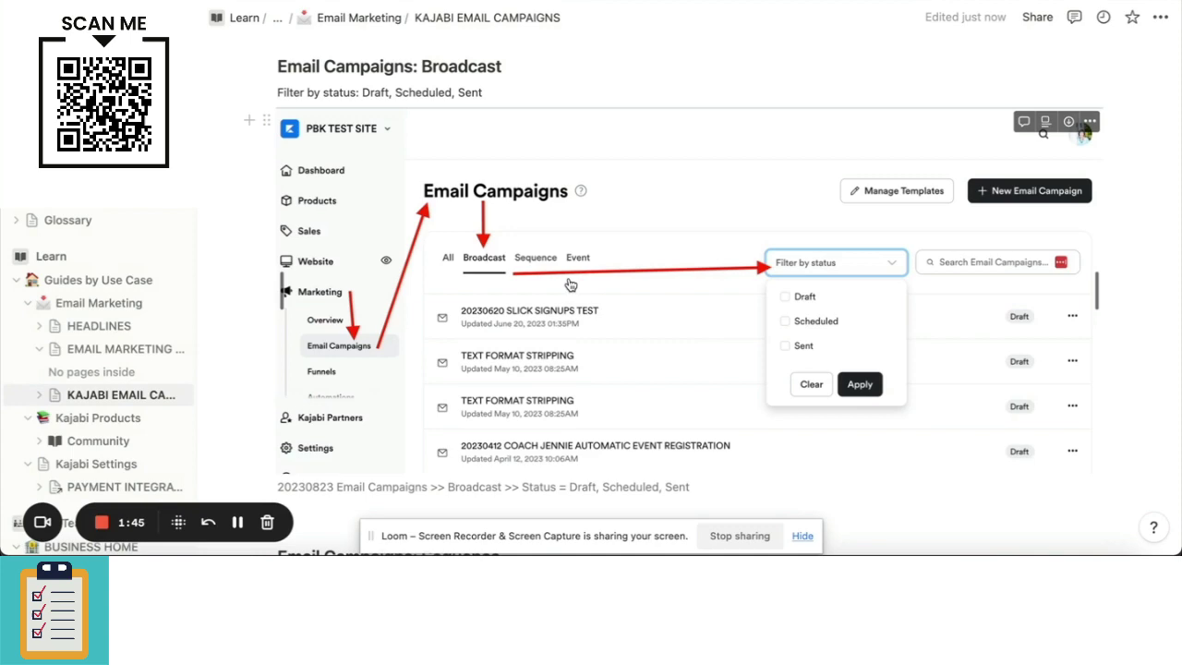
scroll(571, 285, down, 4)
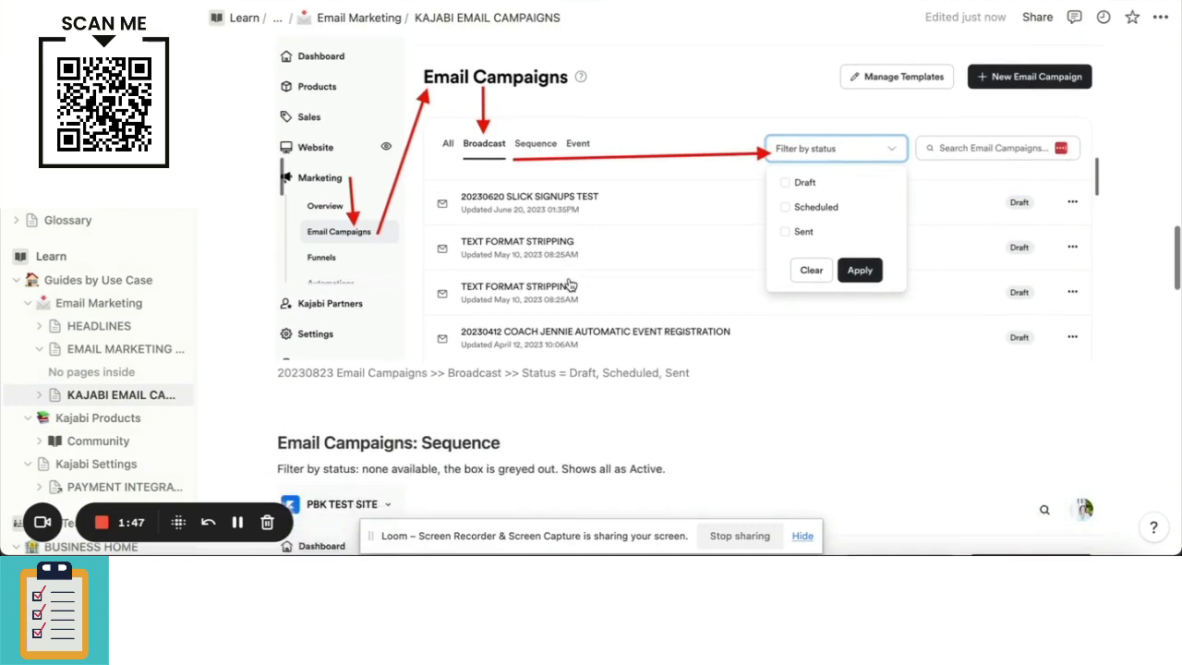
scroll(571, 284, down, 7)
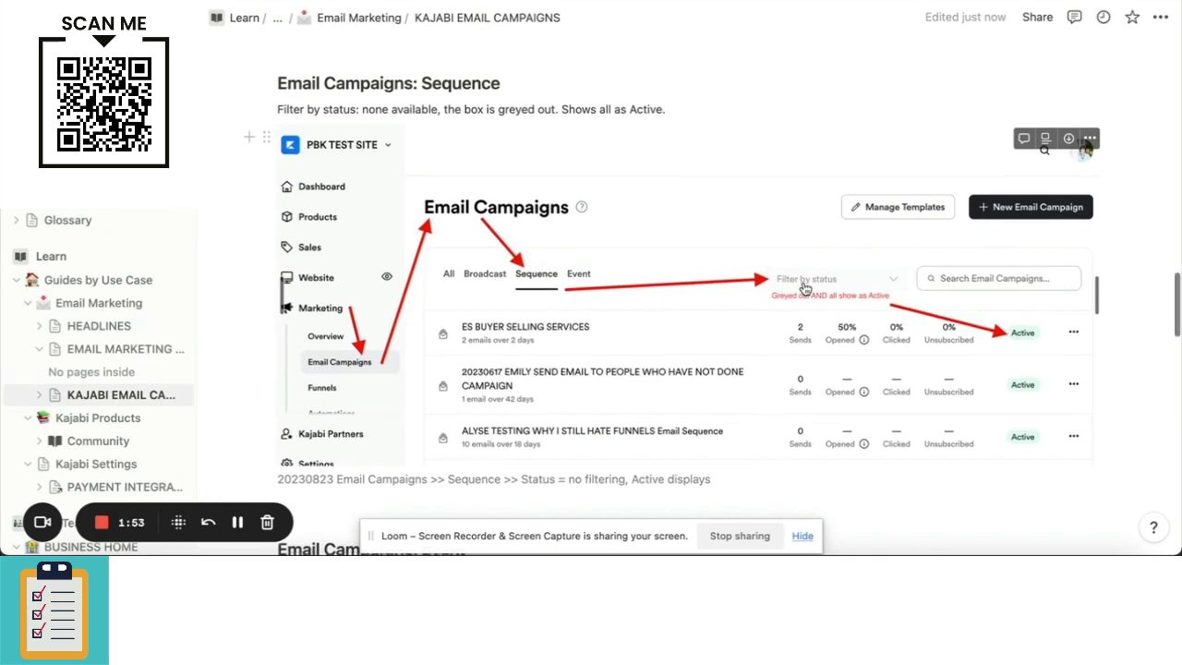
scroll(805, 287, down, 1)
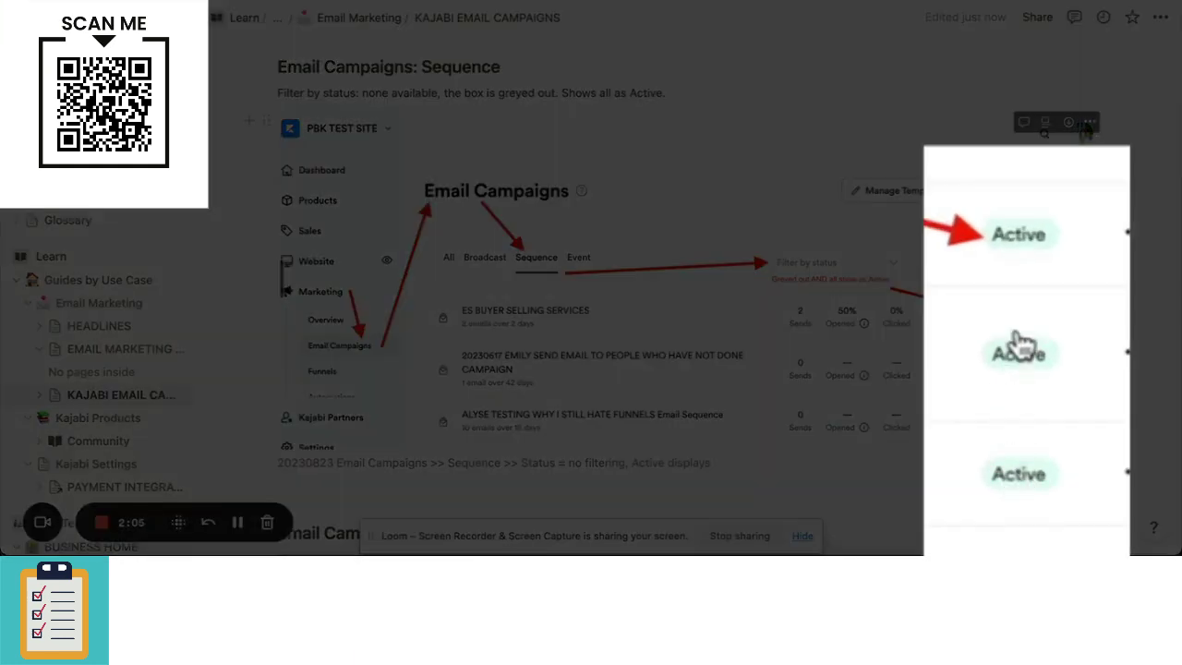
scroll(1021, 344, down, 1)
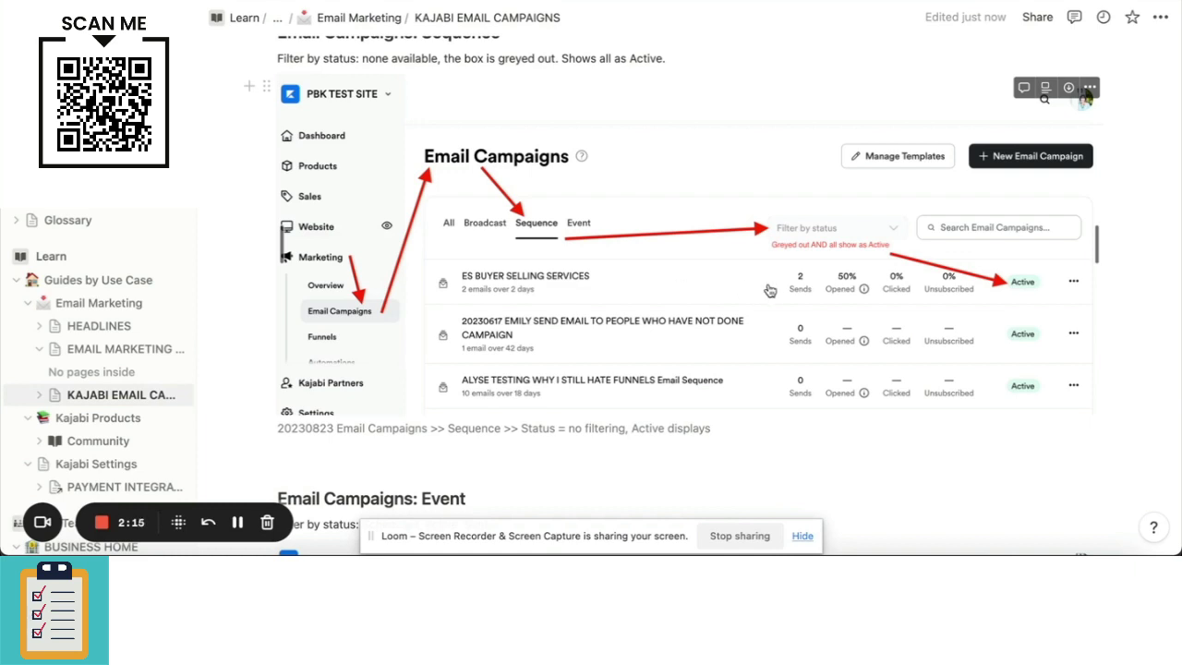
scroll(769, 291, down, 3)
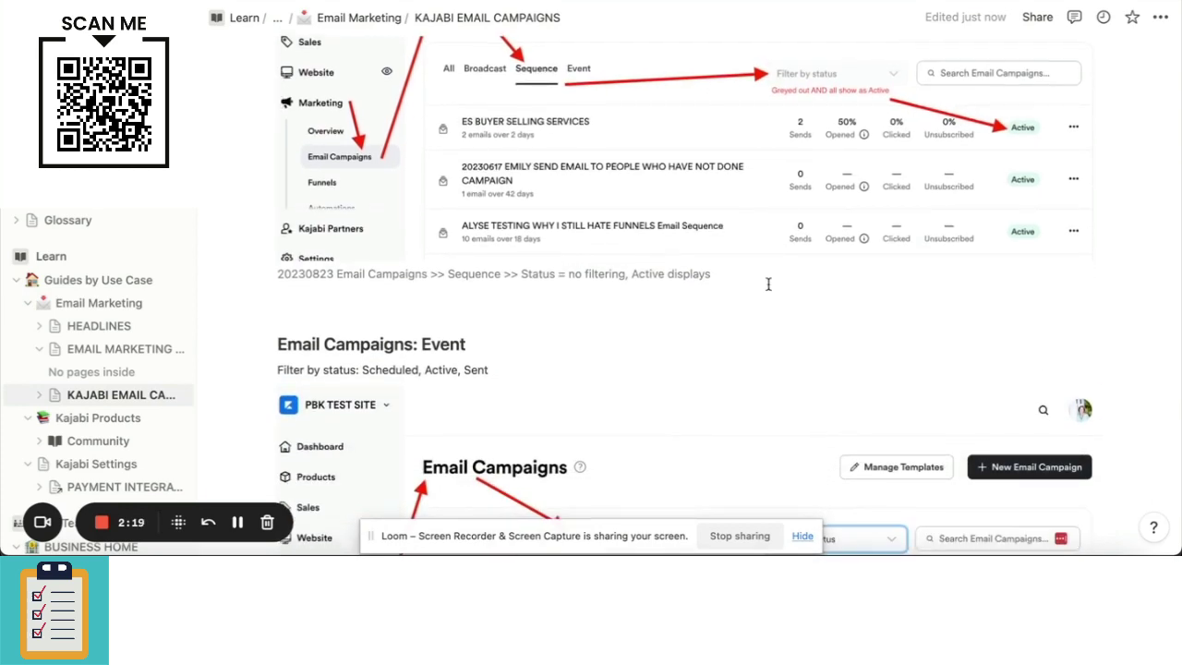
scroll(767, 285, down, 5)
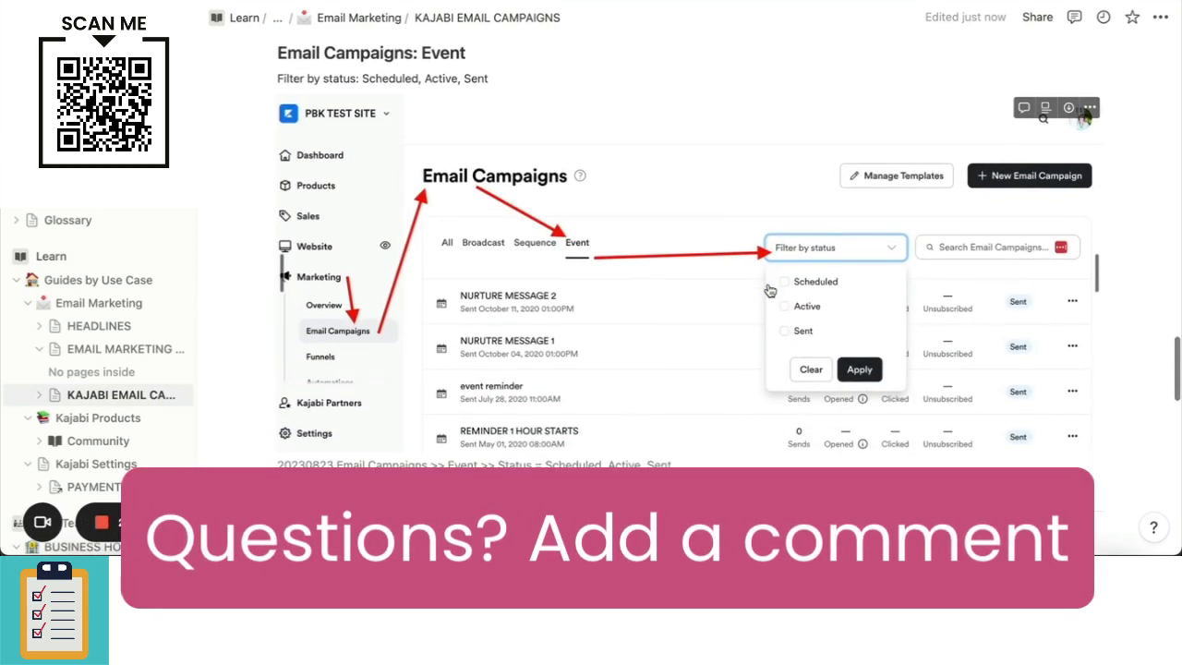
scroll(769, 291, down, 1)
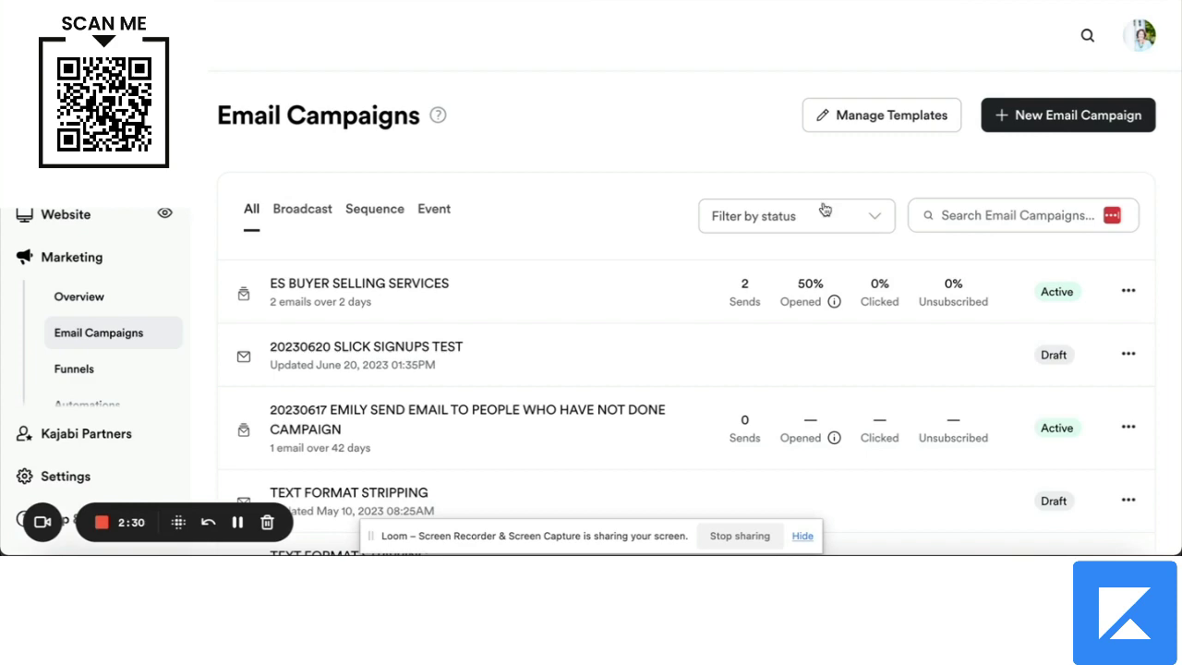
Step: Filter the list of all email campaigns in Kajabi by Draft status and look through the filtered list
click(878, 218)
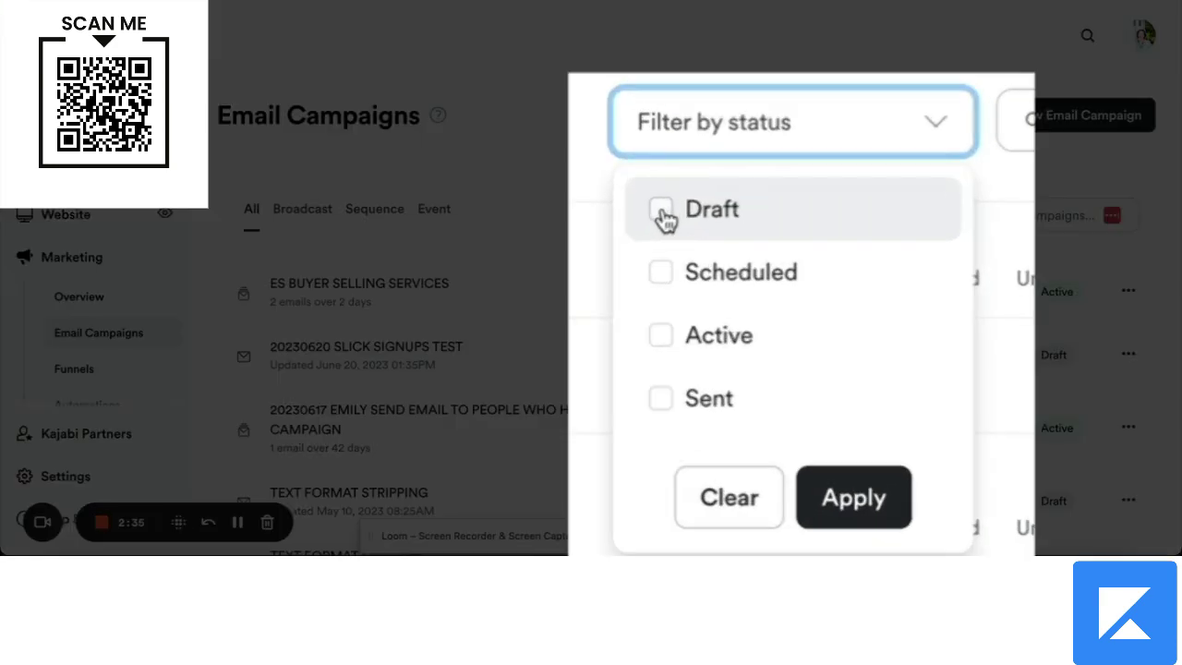
click(663, 215)
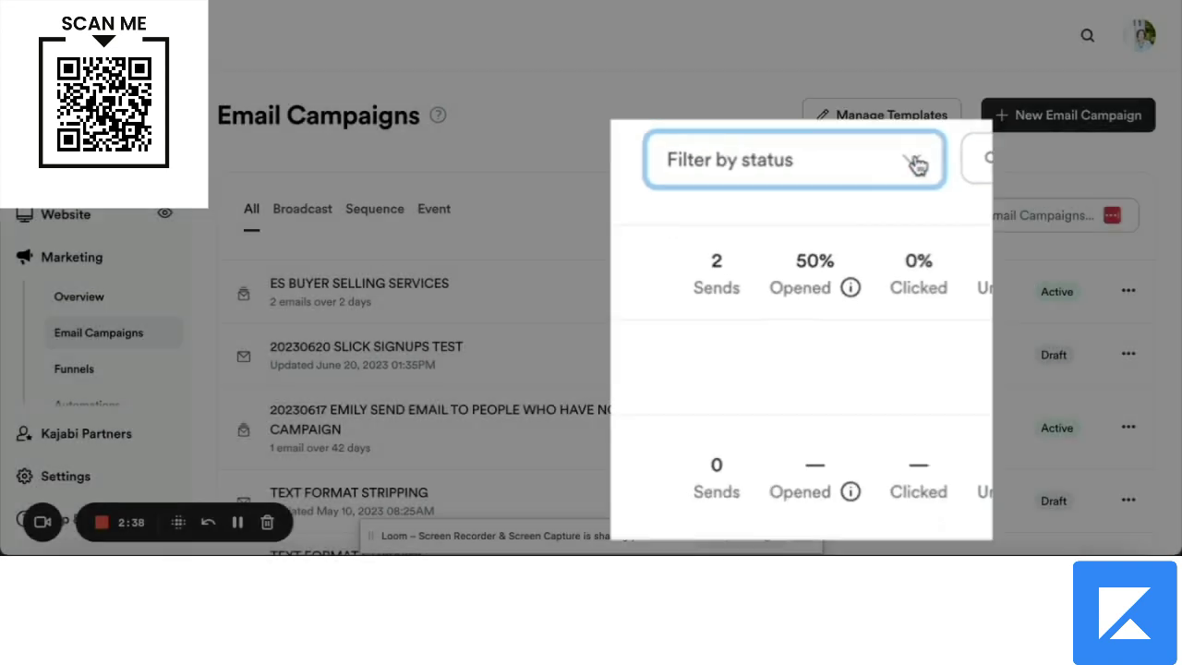
click(877, 218)
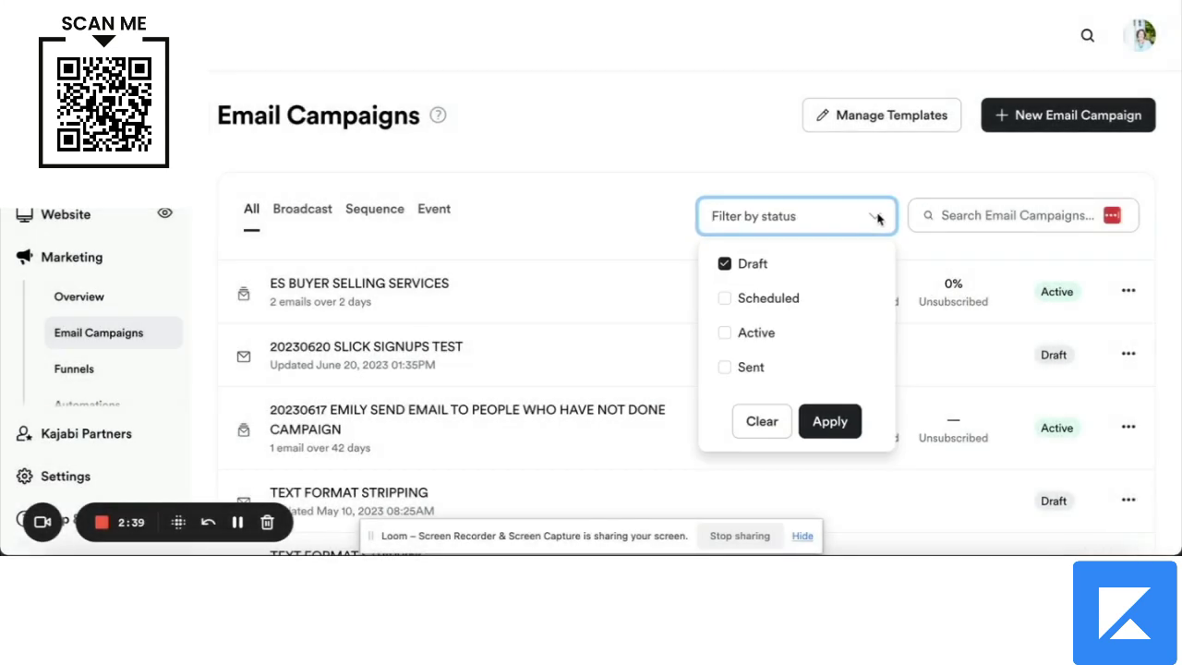
click(836, 425)
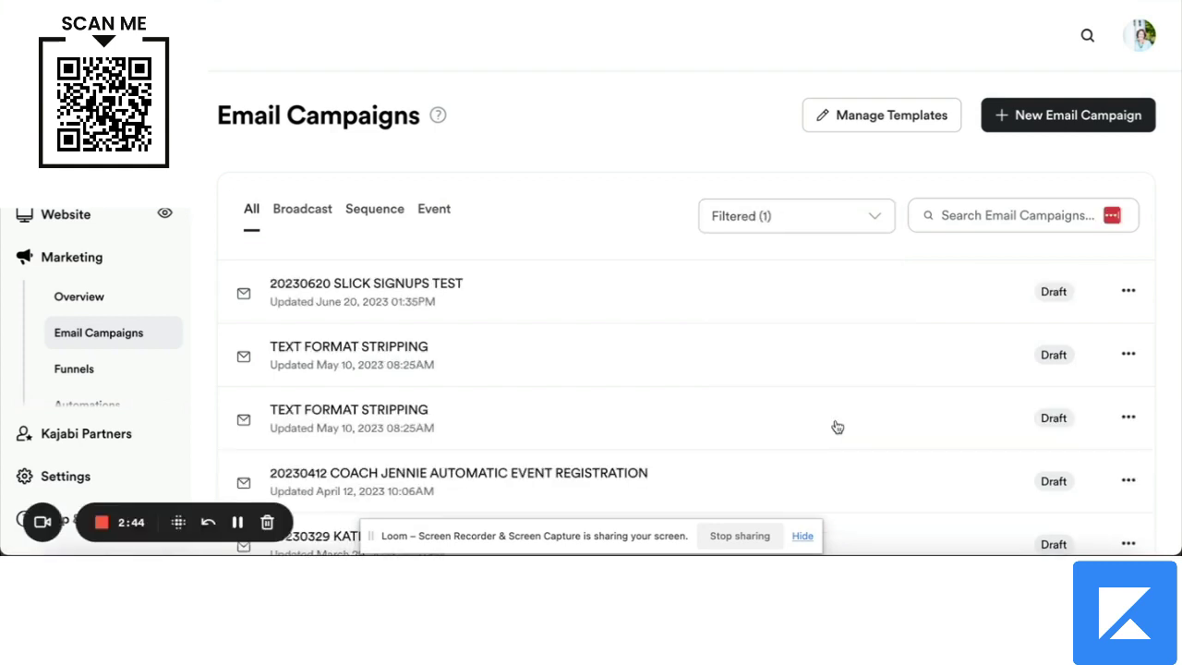
scroll(734, 350, down, 1)
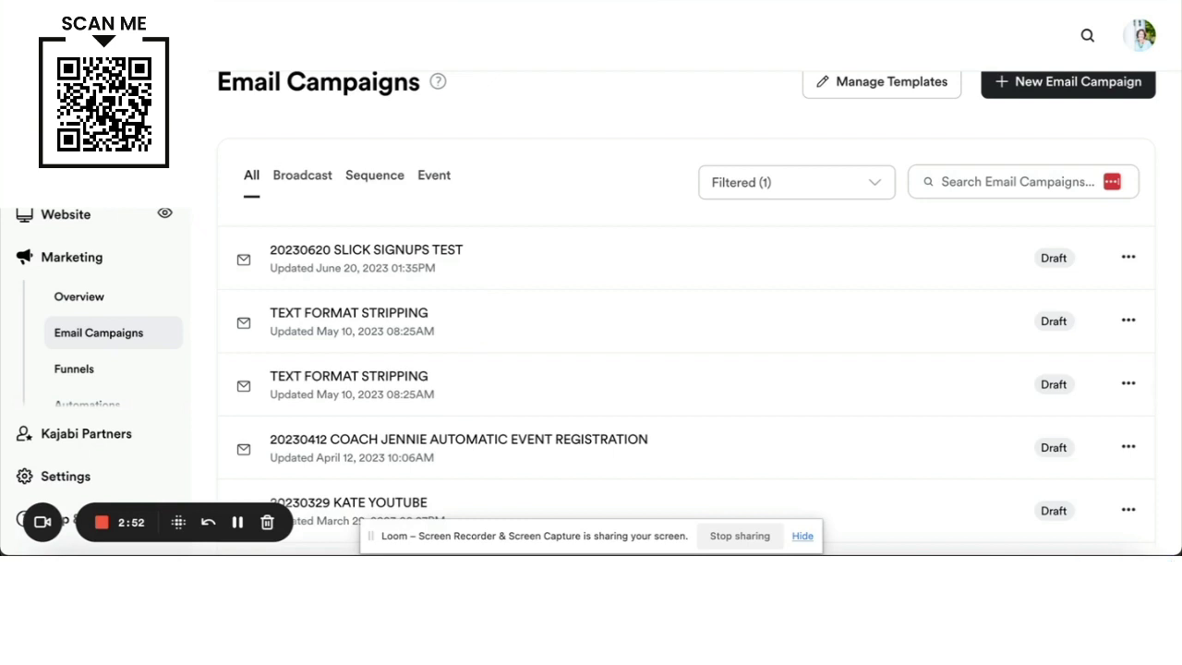
Step: Return to the Status Overview Table in Notion and check the Draft Status entries for All and Broadcast
key(ctrl+Tab)
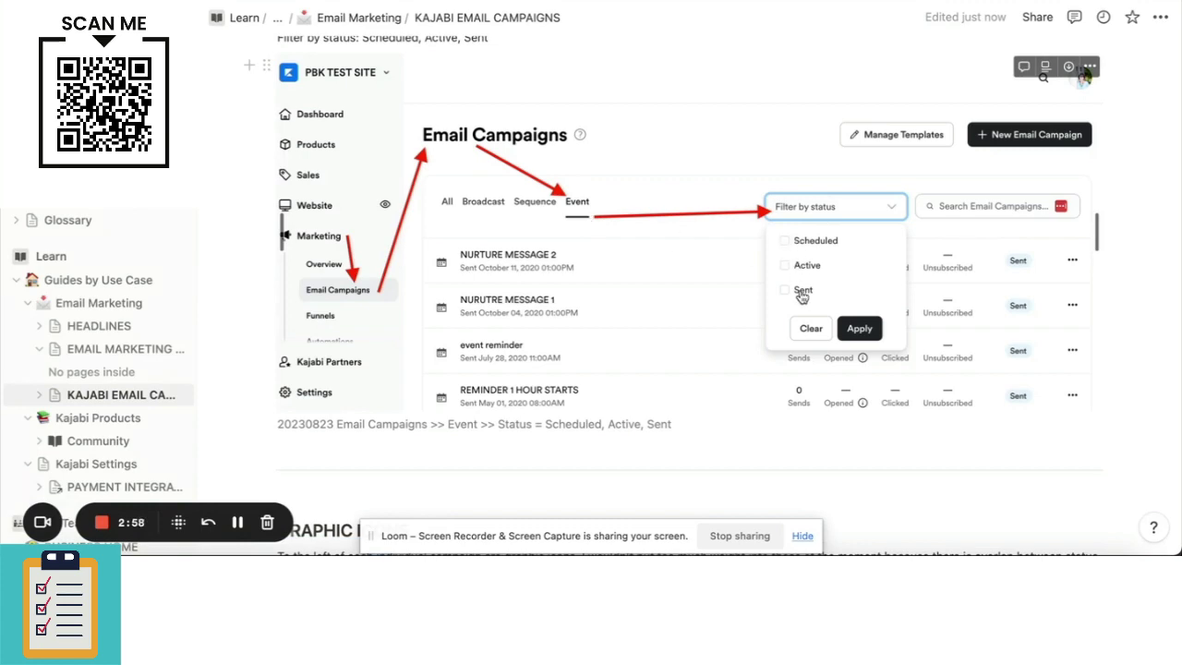
scroll(801, 295, up, 15)
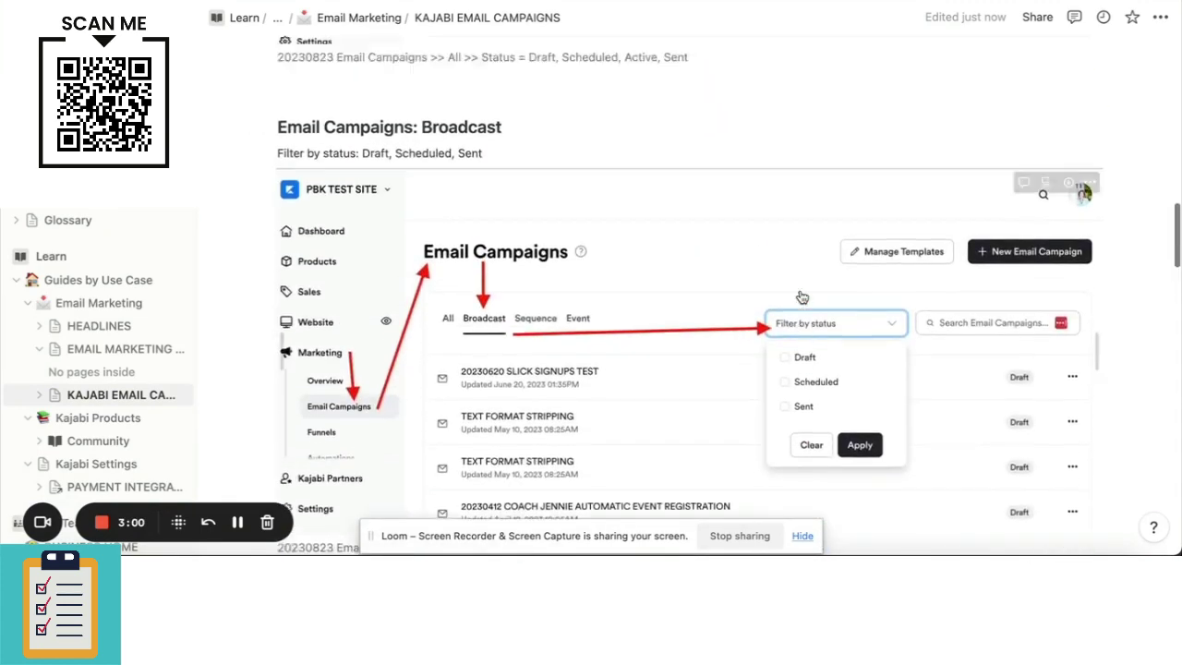
scroll(802, 295, up, 20)
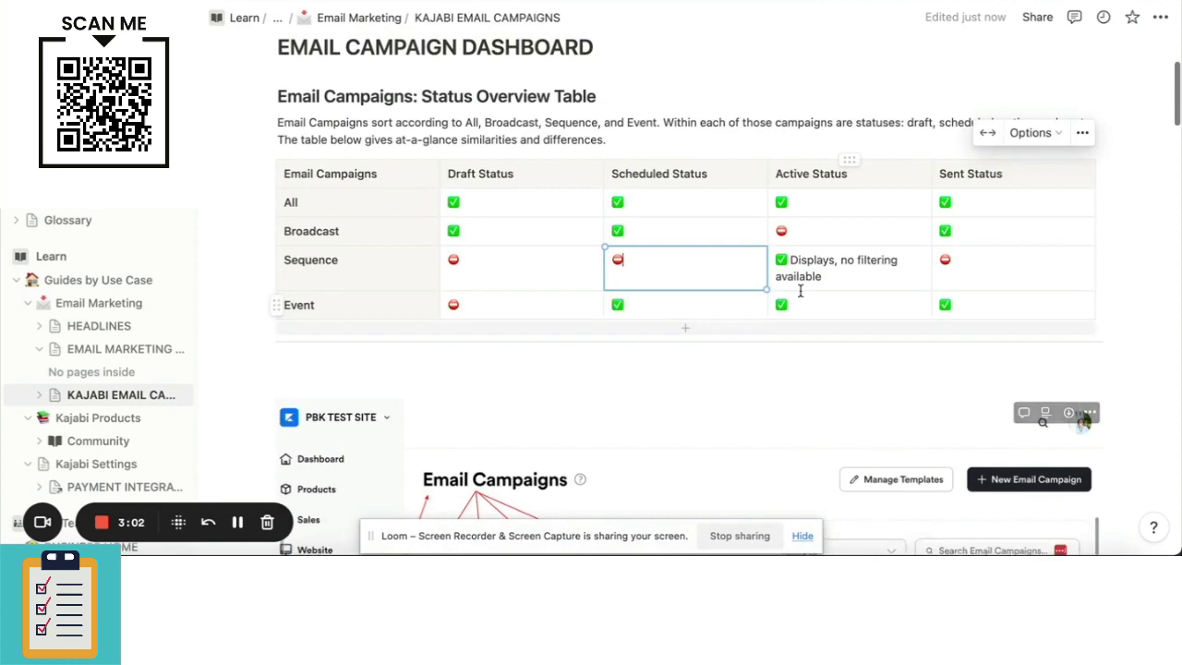
scroll(801, 291, up, 2)
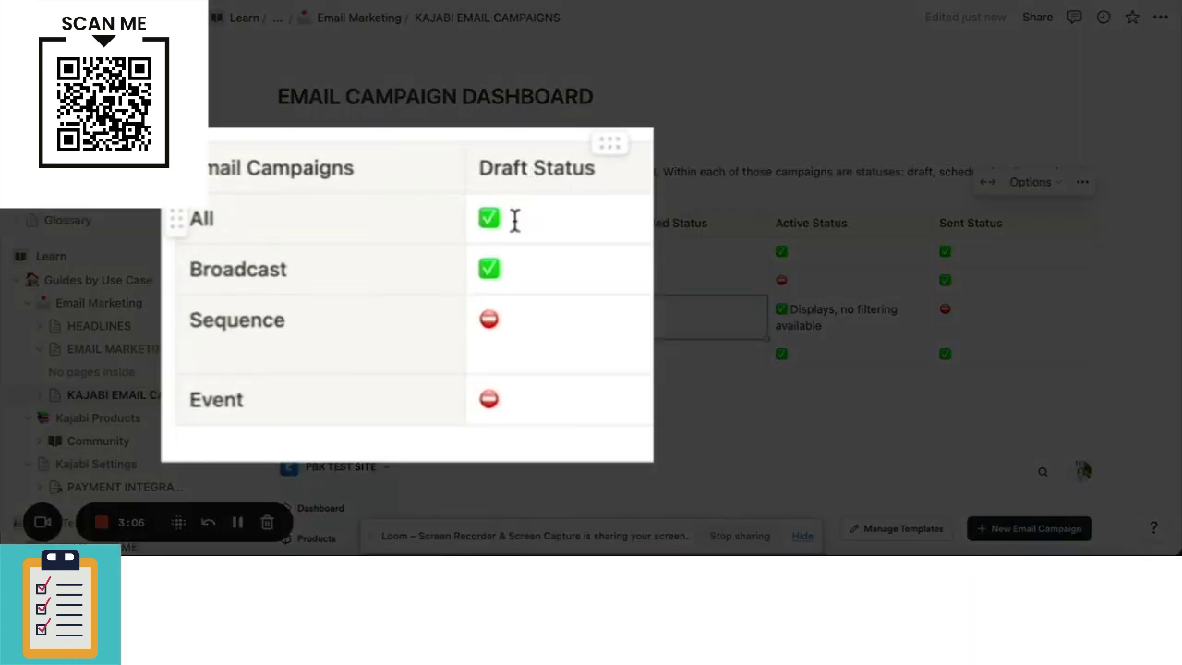
click(514, 221)
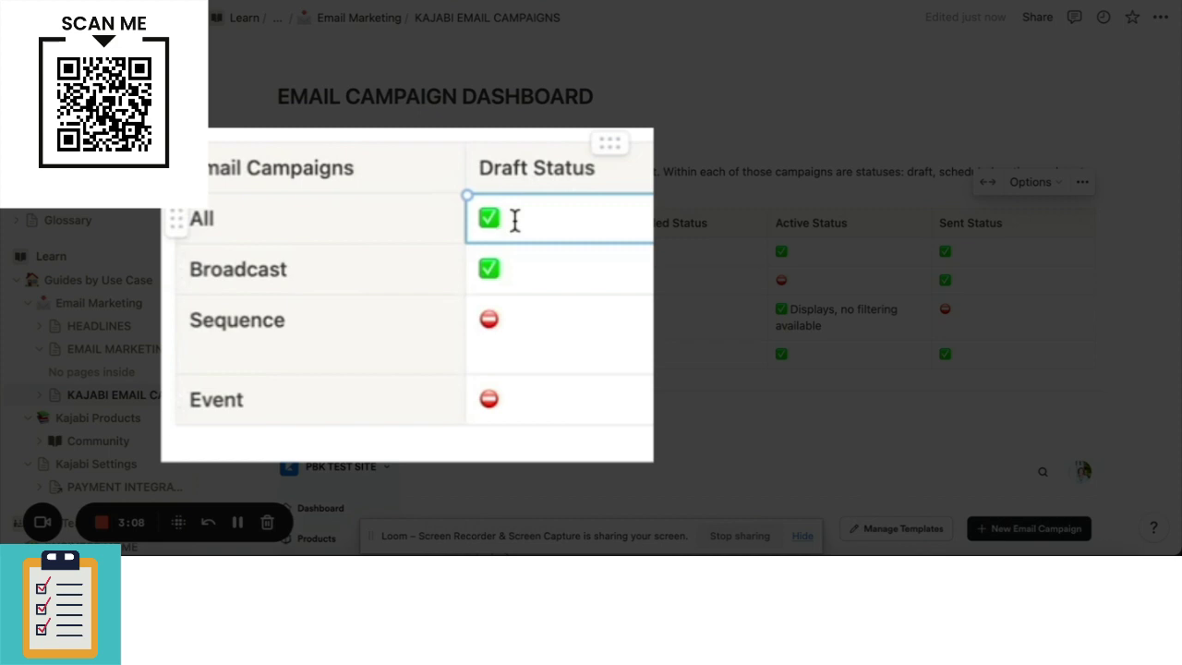
click(507, 269)
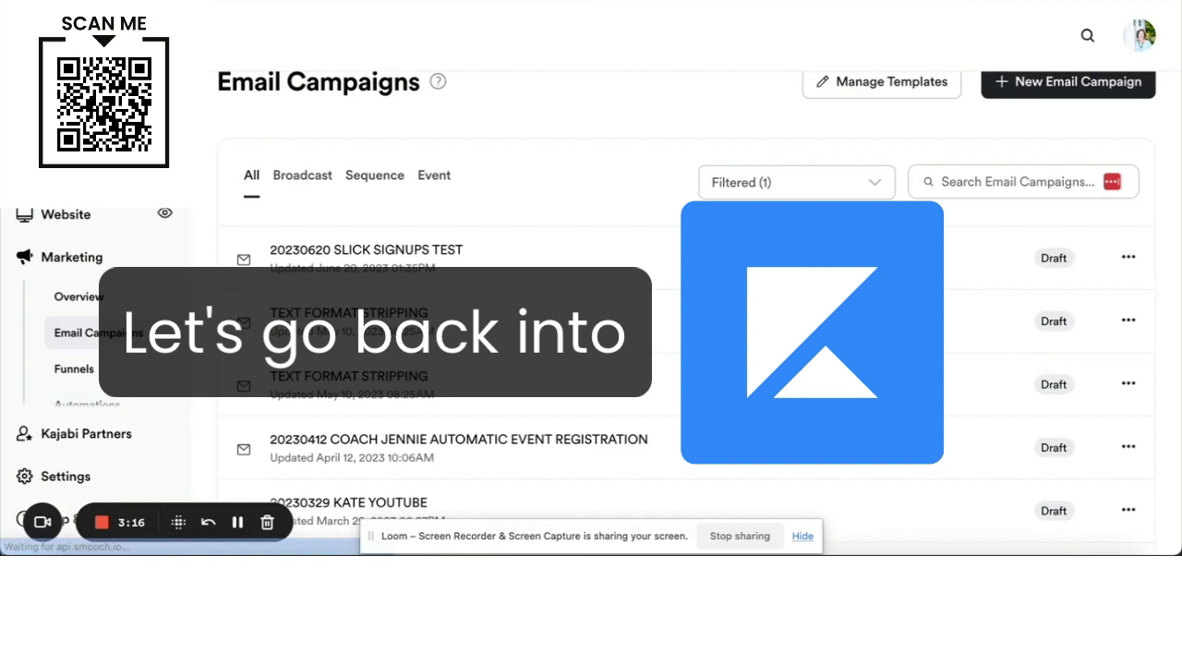
Step: Remove the Draft status filter from the list of all email campaigns in Kajabi
click(877, 183)
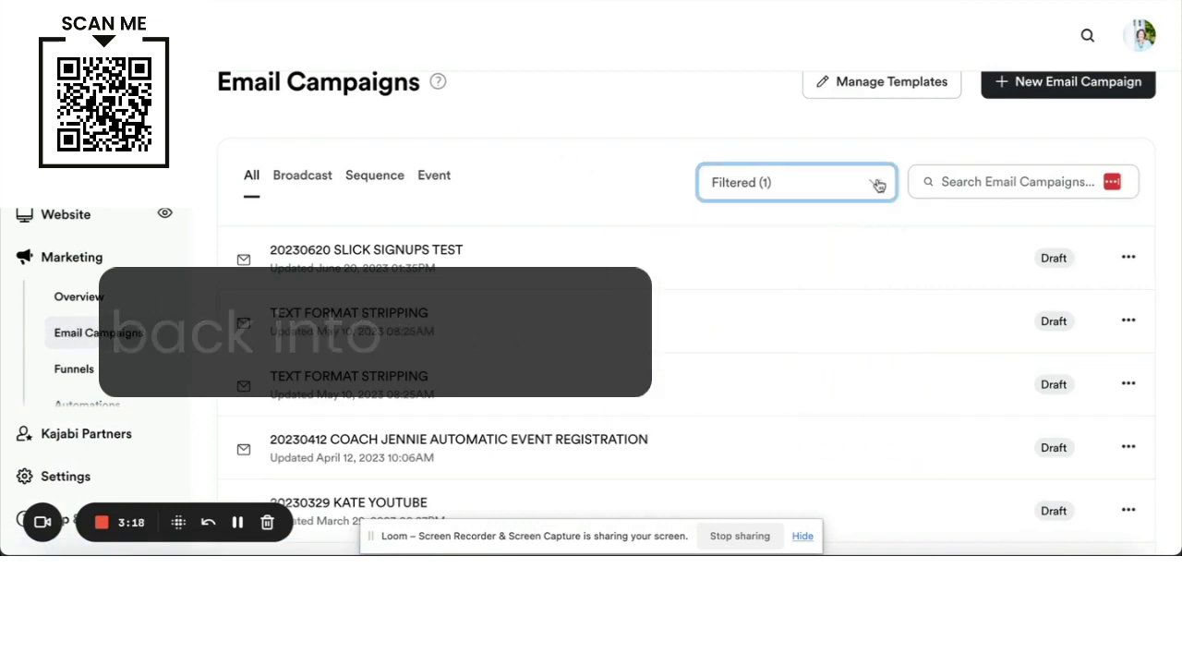
key(ctrl+Tab)
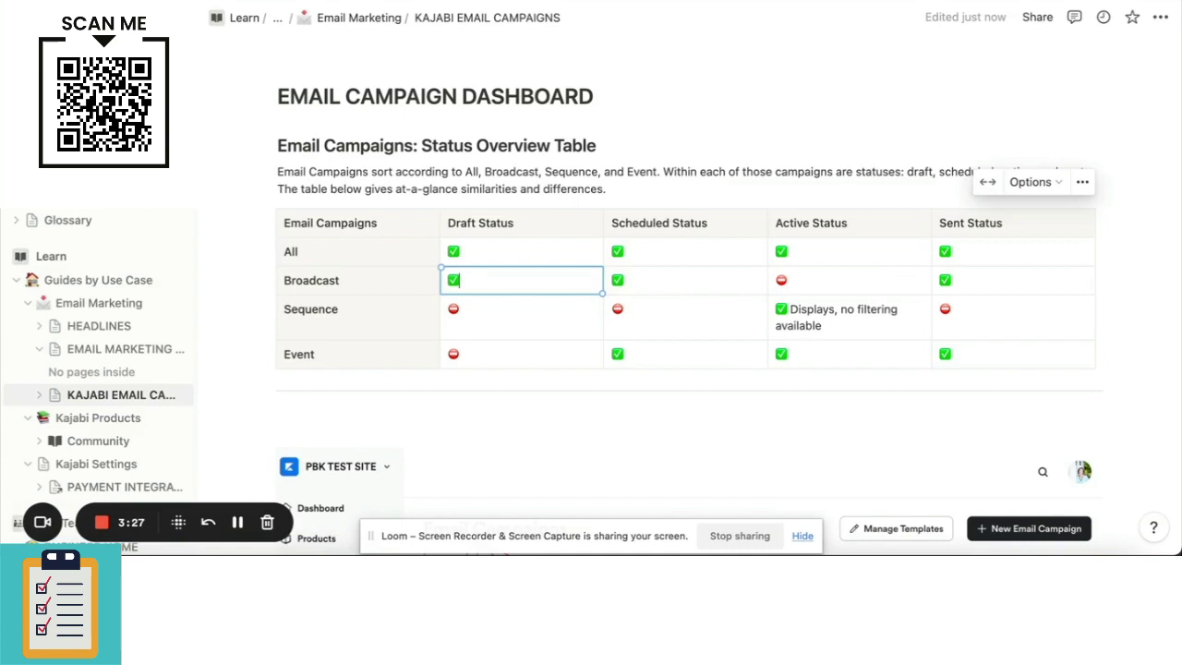
key(ctrl+Tab)
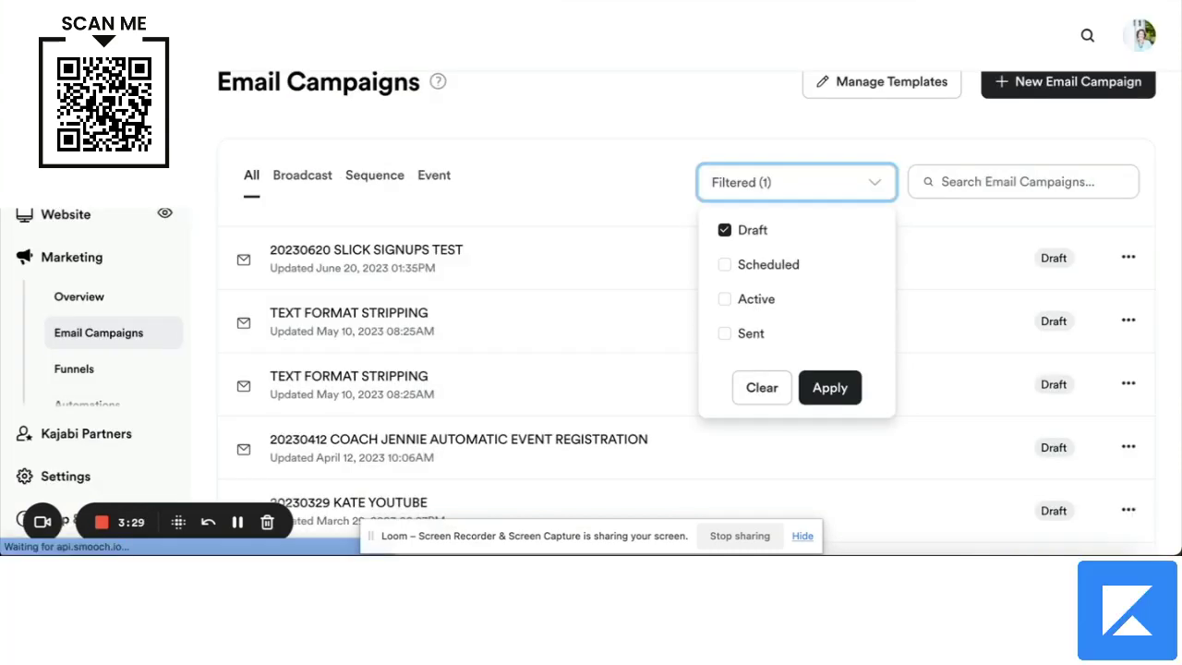
click(727, 231)
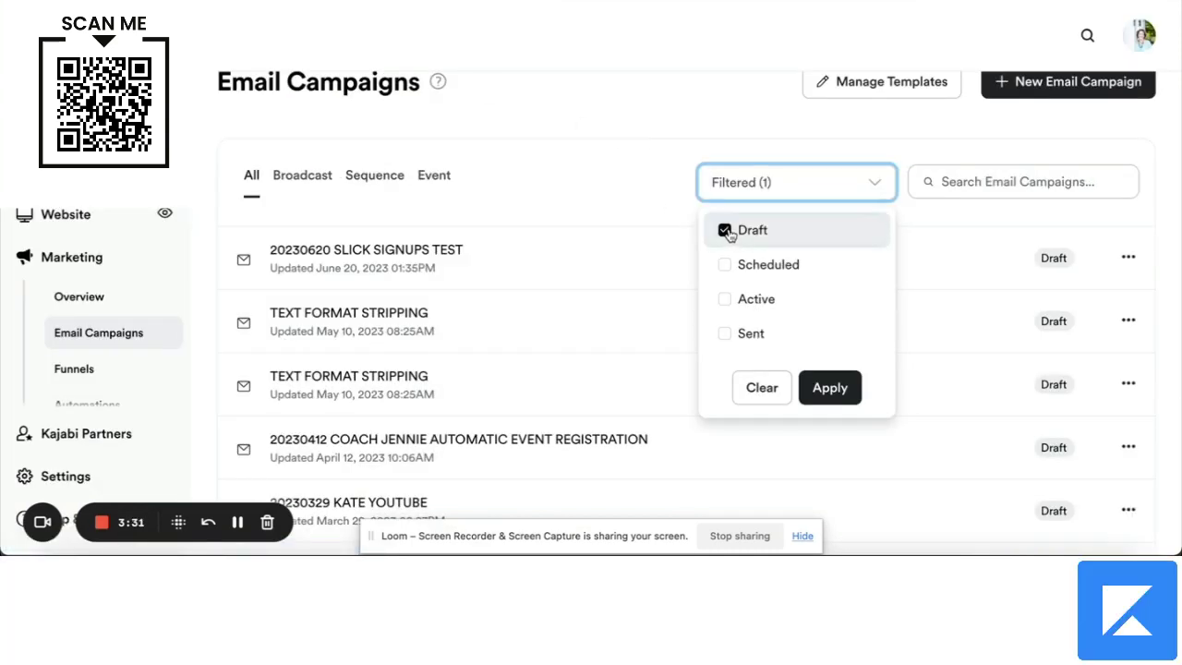
click(876, 185)
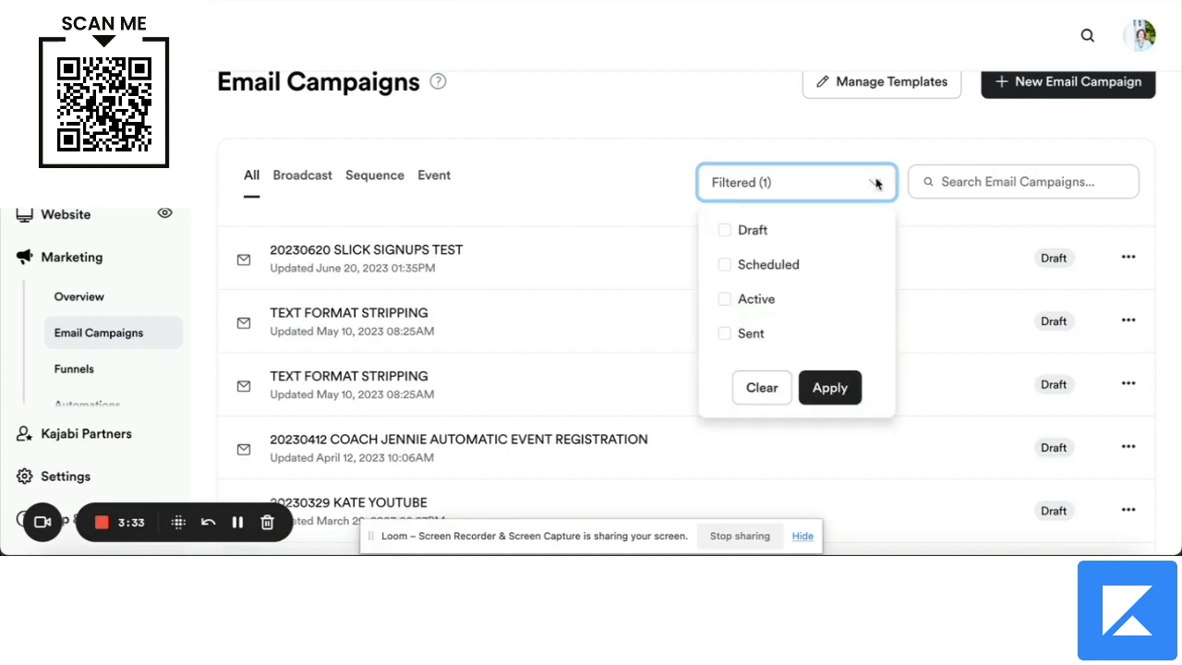
click(842, 388)
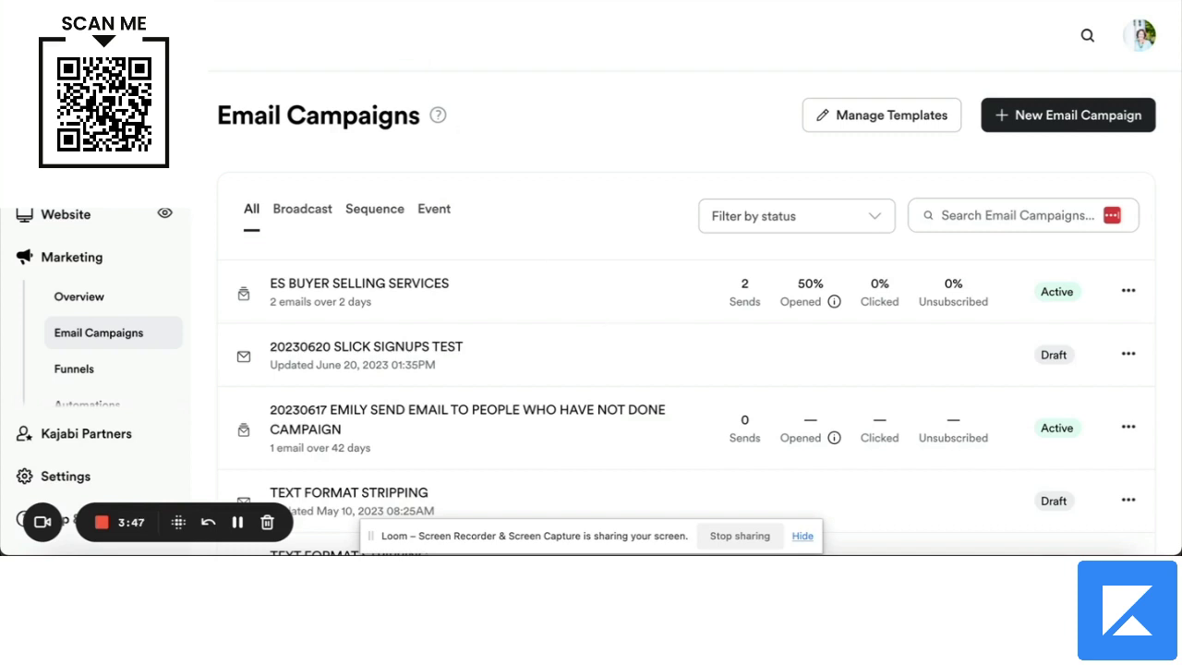
Step: Switch to the Notion guide and review the Graphic Icons section, including the Single Status - Double Icons example
key(ctrl+Tab)
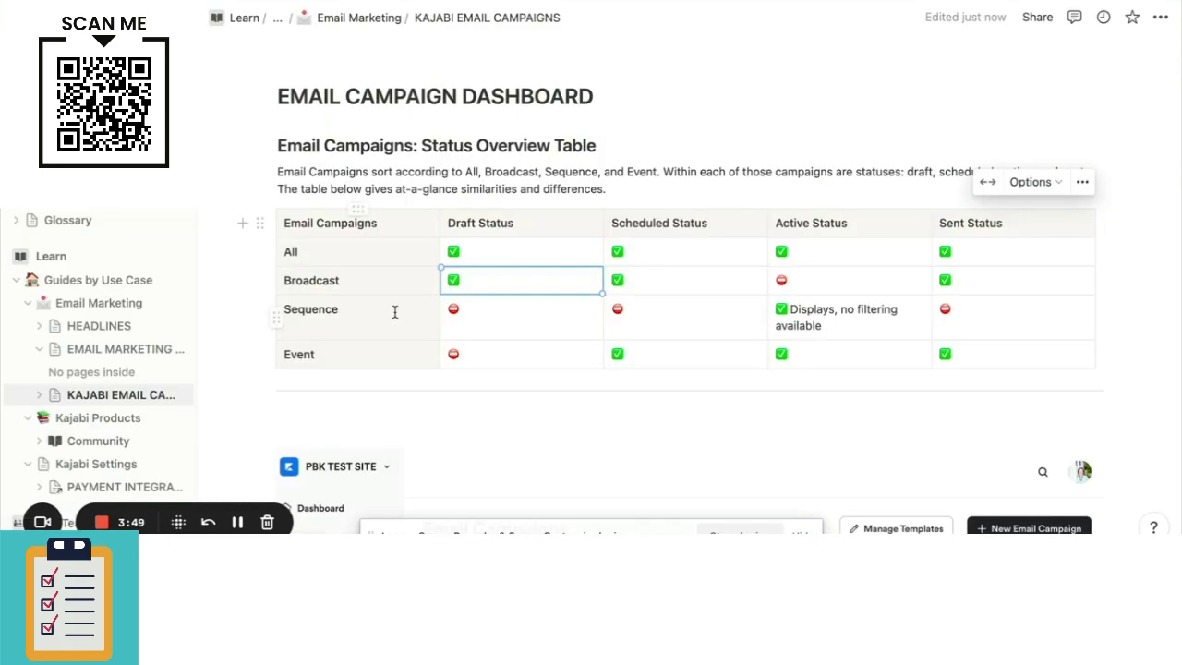
scroll(396, 311, down, 5)
scroll(396, 318, down, 15)
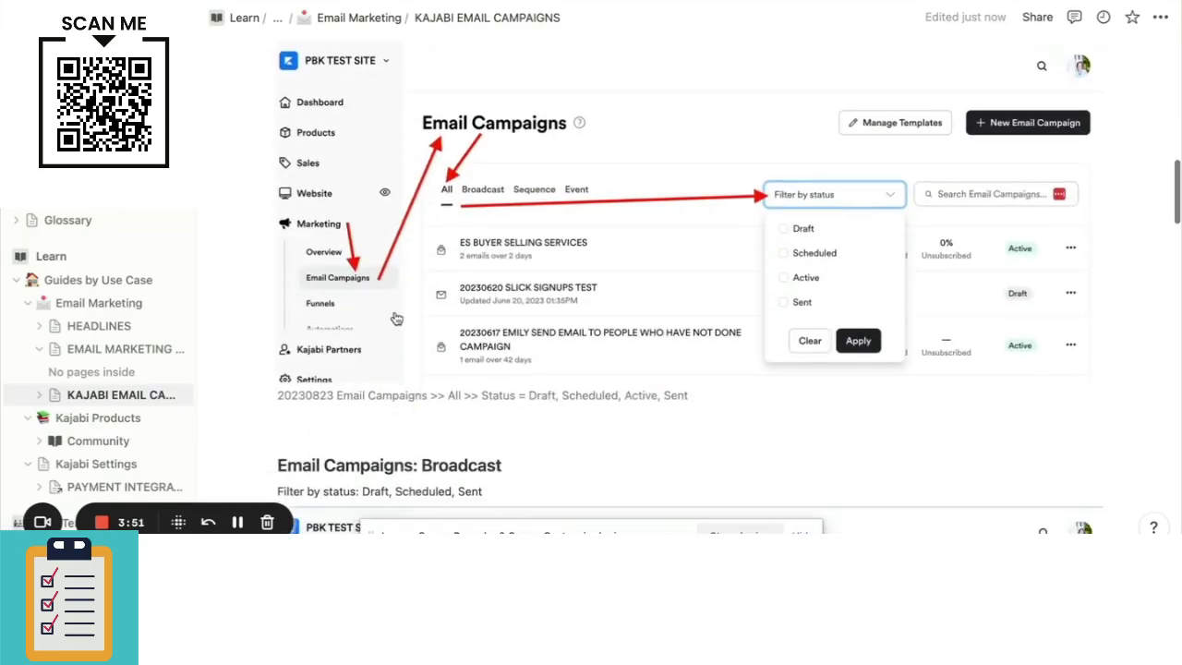
scroll(396, 318, down, 20)
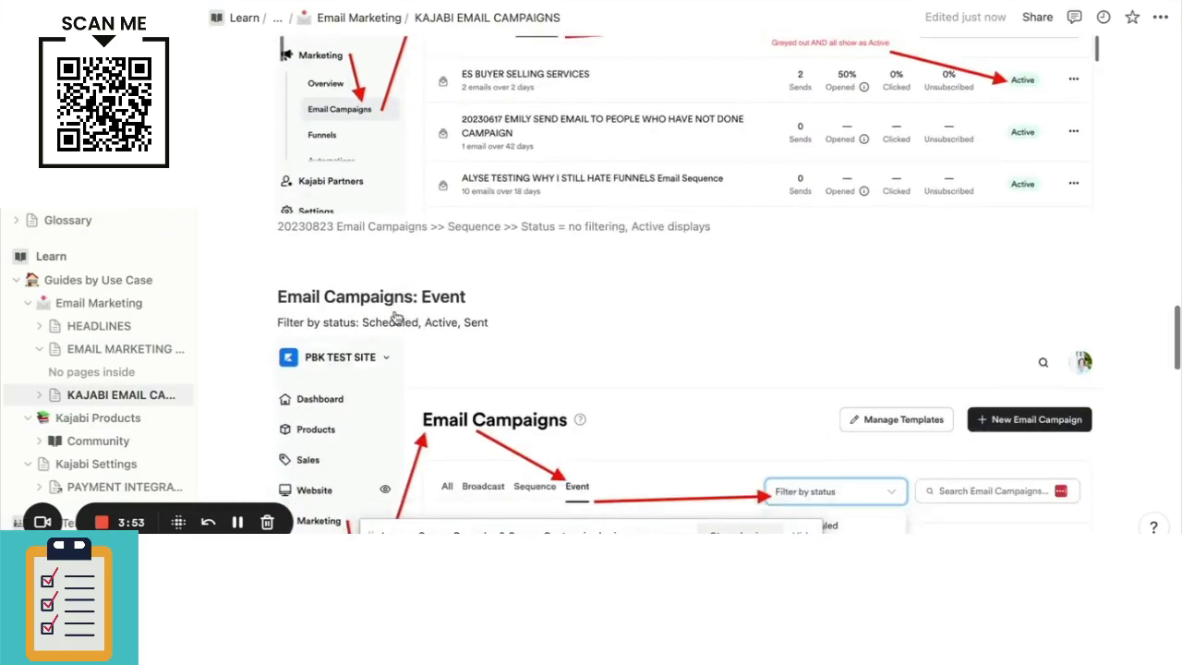
scroll(396, 312, down, 3)
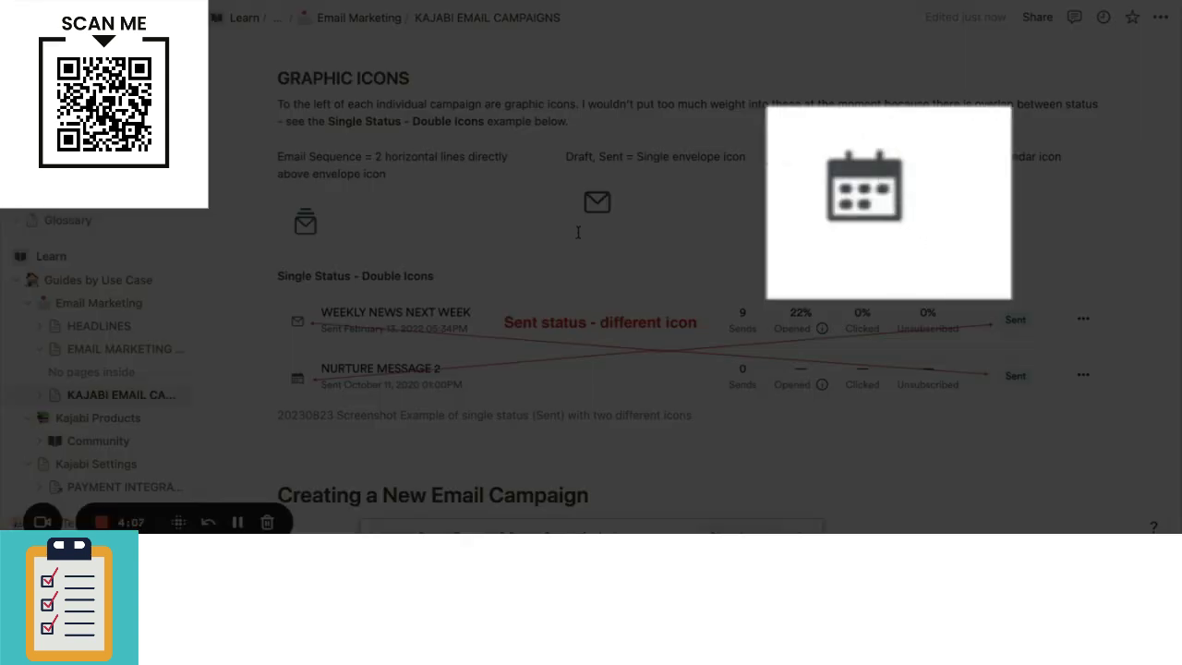
scroll(345, 199, down, 1)
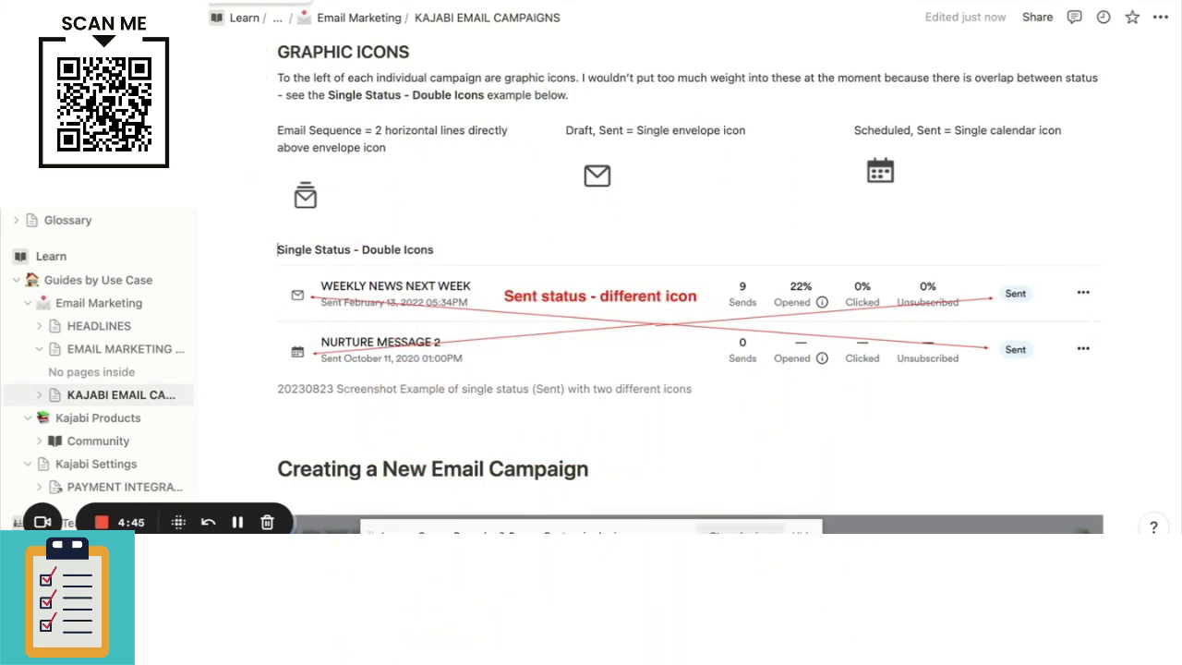
Step: Return to the list of all email campaigns in Kajabi and look at the graphic icons beside the campaigns
key(ctrl+Tab)
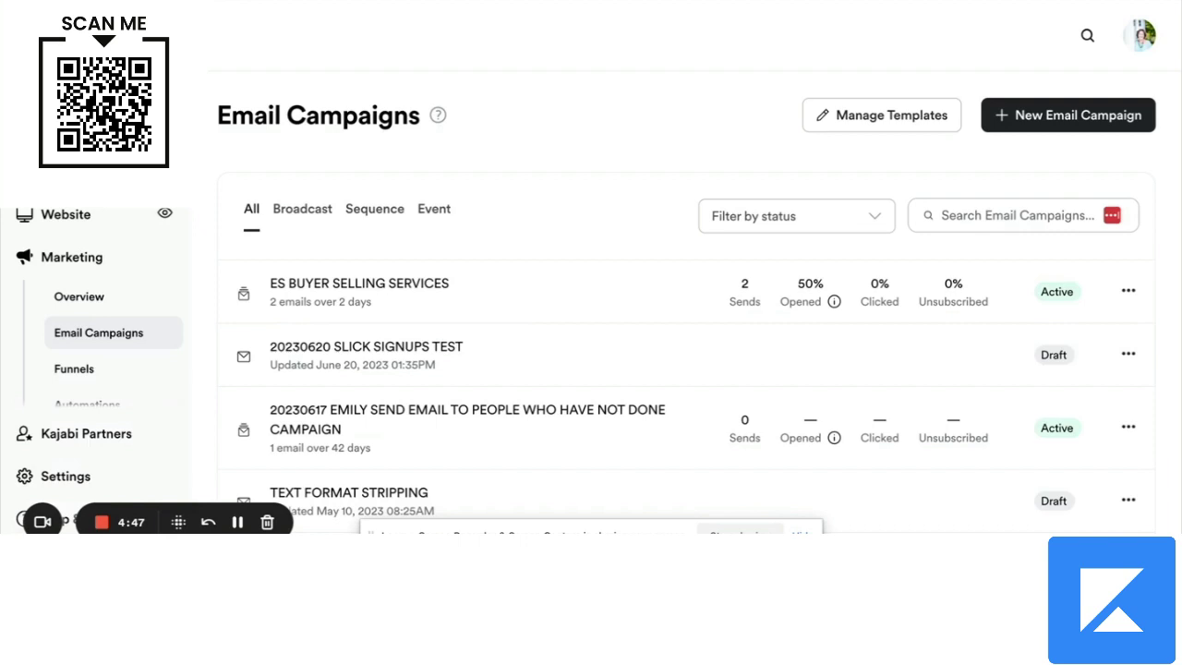
scroll(586, 240, down, 1)
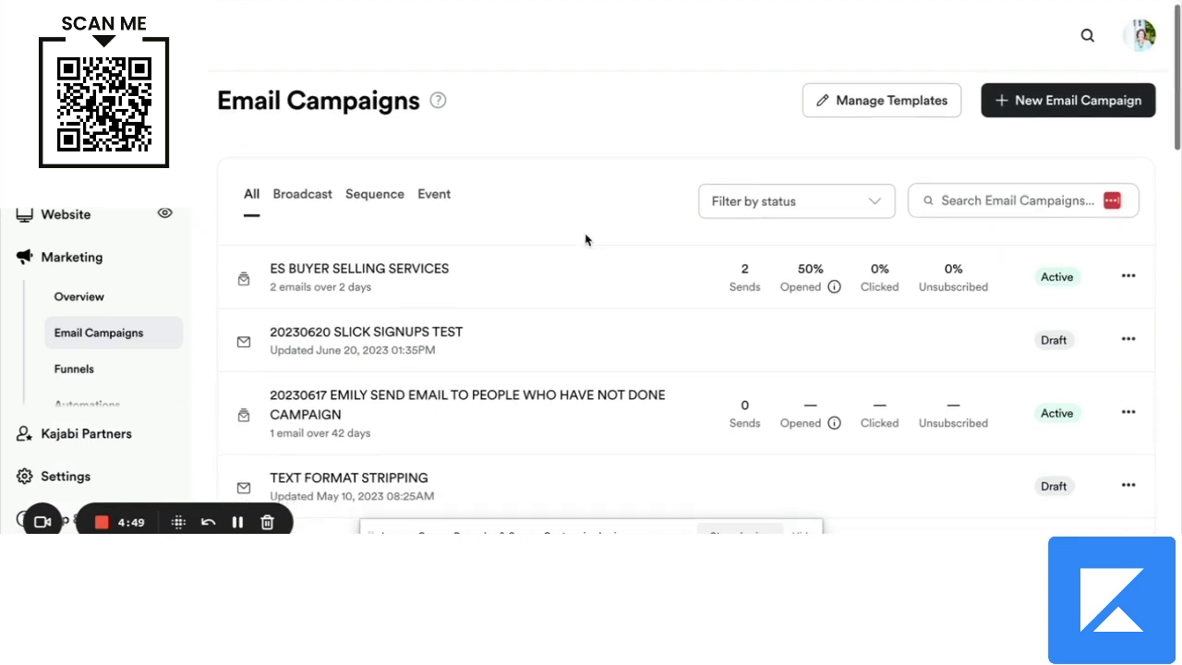